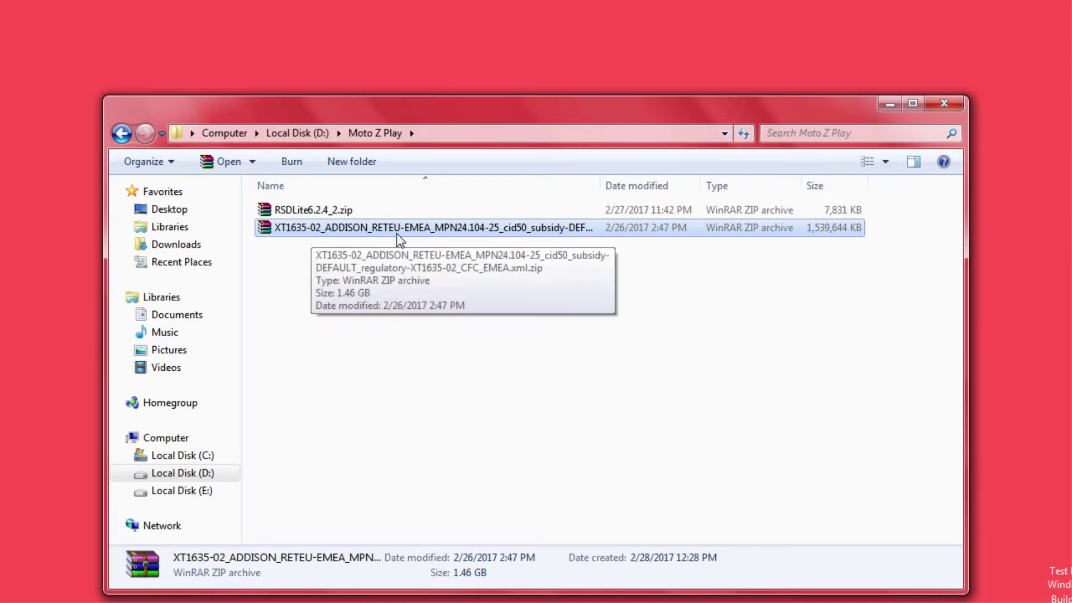
# Extract RSDLite6.2.4_2.zip with WinRAR into a subfolder named after the archive
pyautogui.click(383, 261)
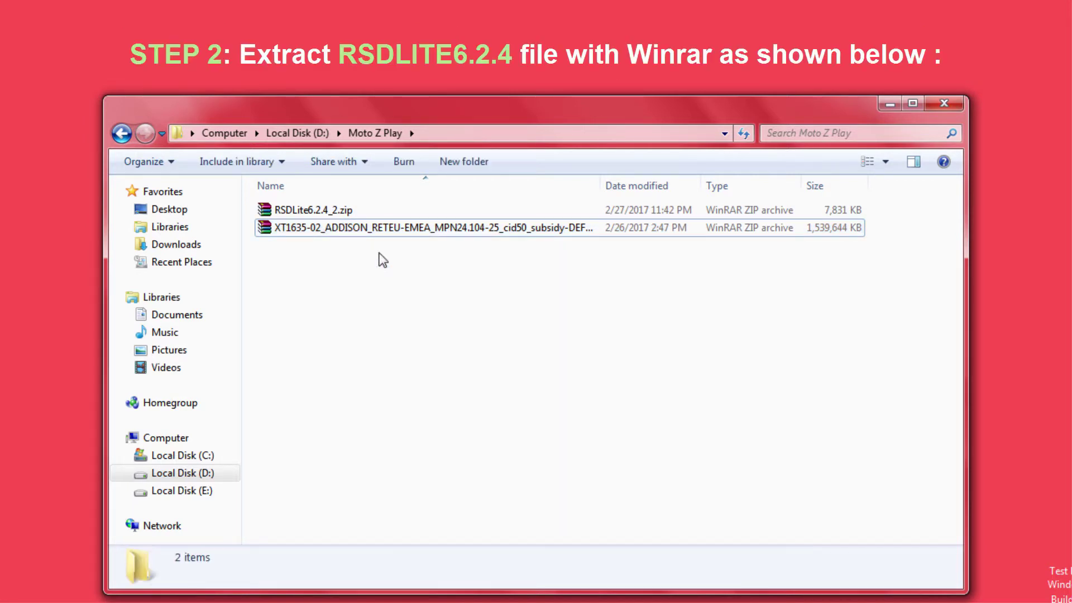
pyautogui.click(380, 215)
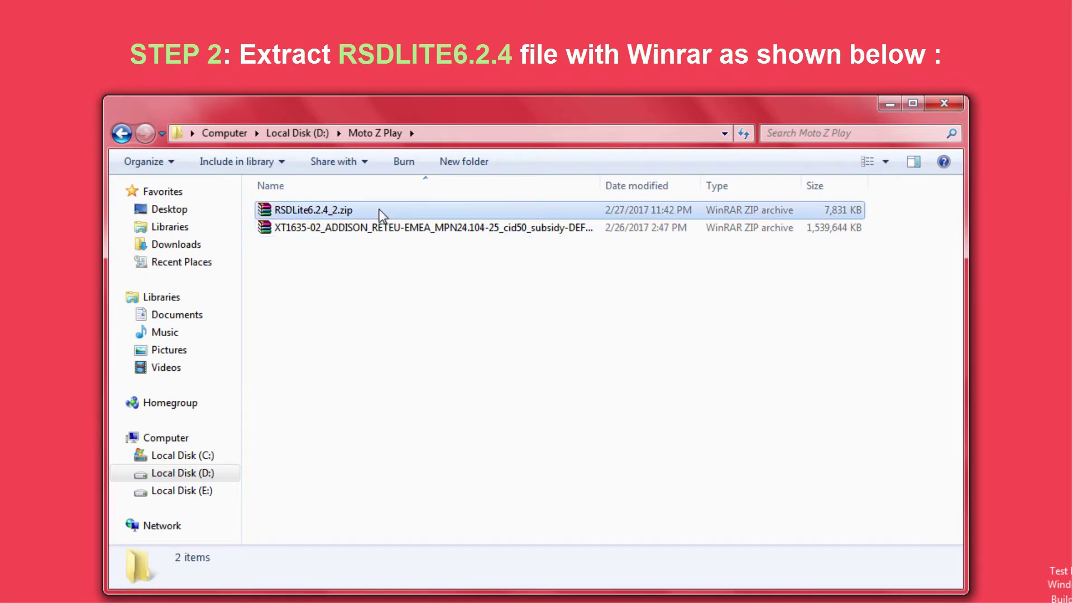
pyautogui.rightClick(382, 215)
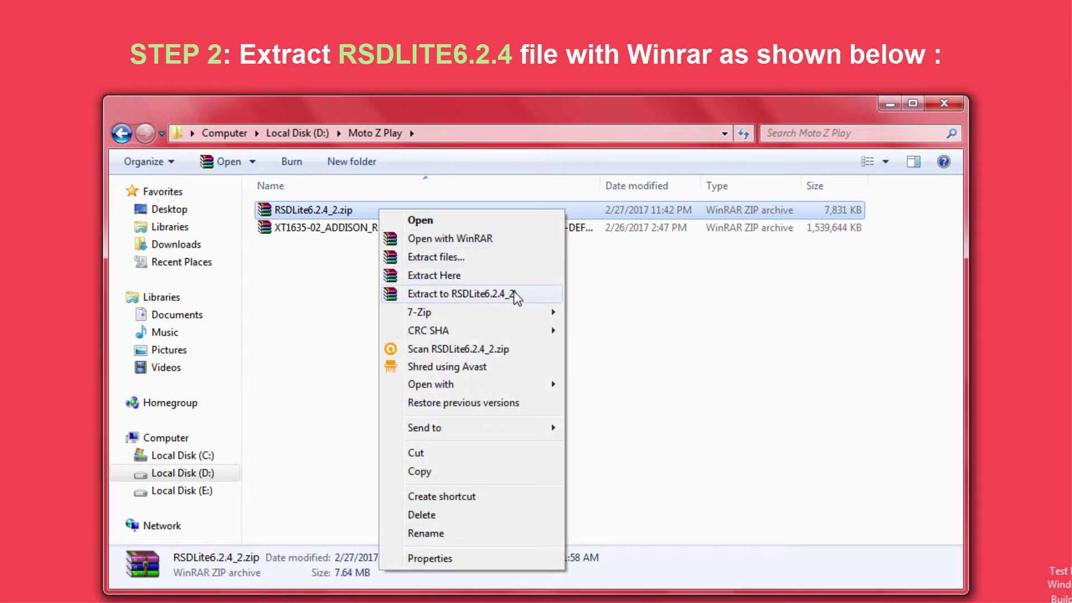
pyautogui.click(532, 294)
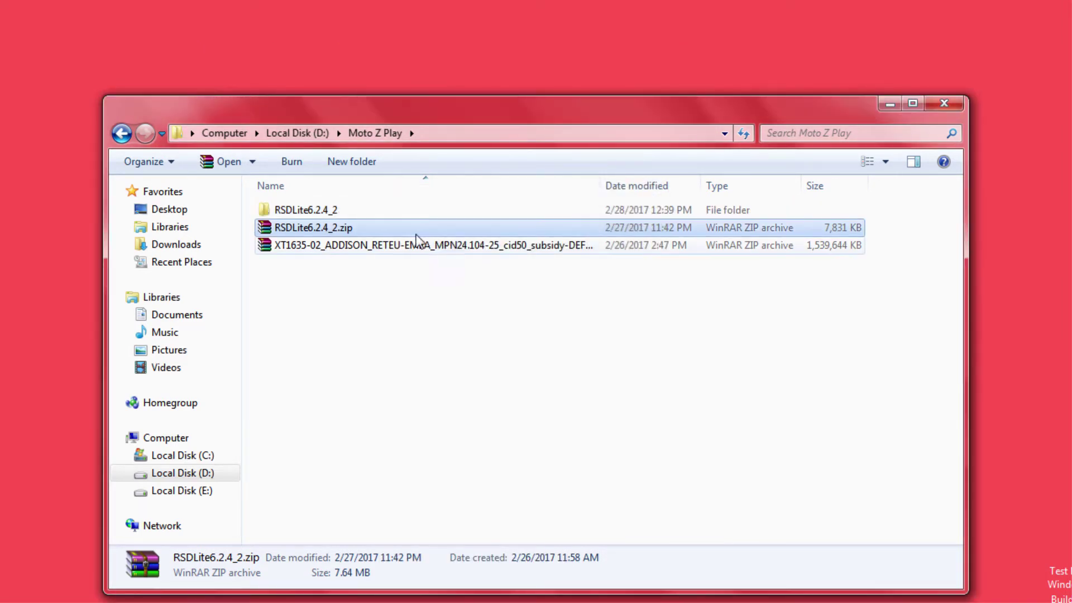
# Start installing RSDLite6.2.4.msi from the extracted RSDLite6.2.4_2 folder
pyautogui.doubleClick(368, 210)
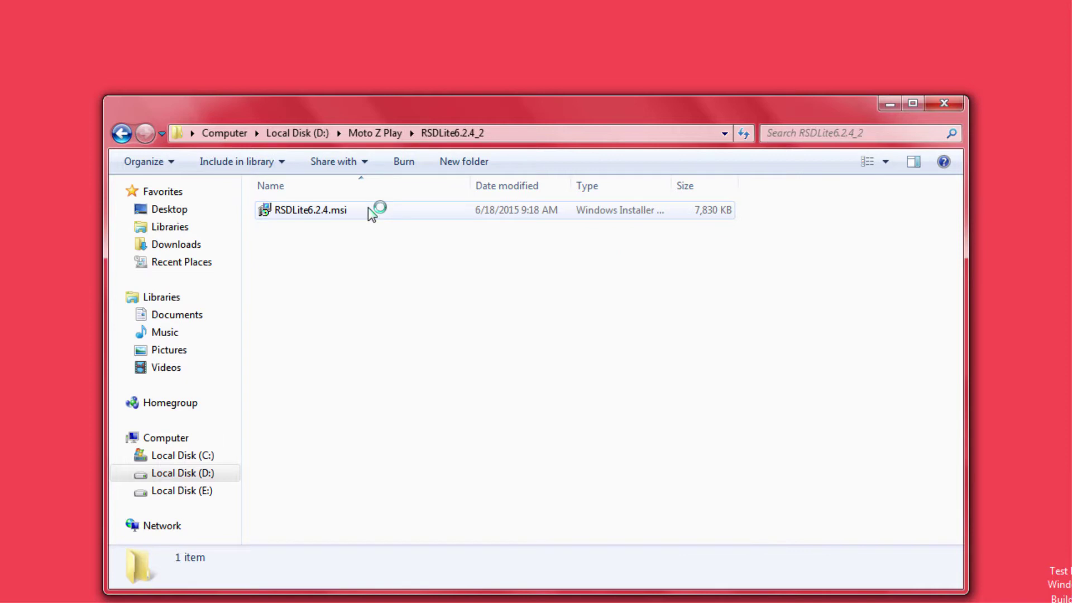
pyautogui.click(368, 210)
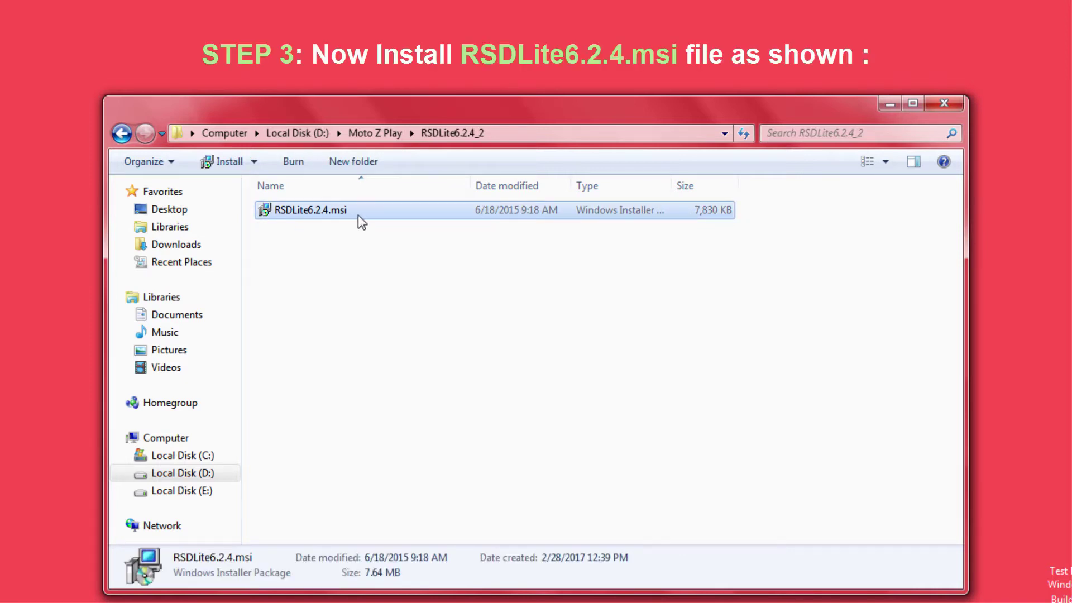
pyautogui.rightClick(363, 222)
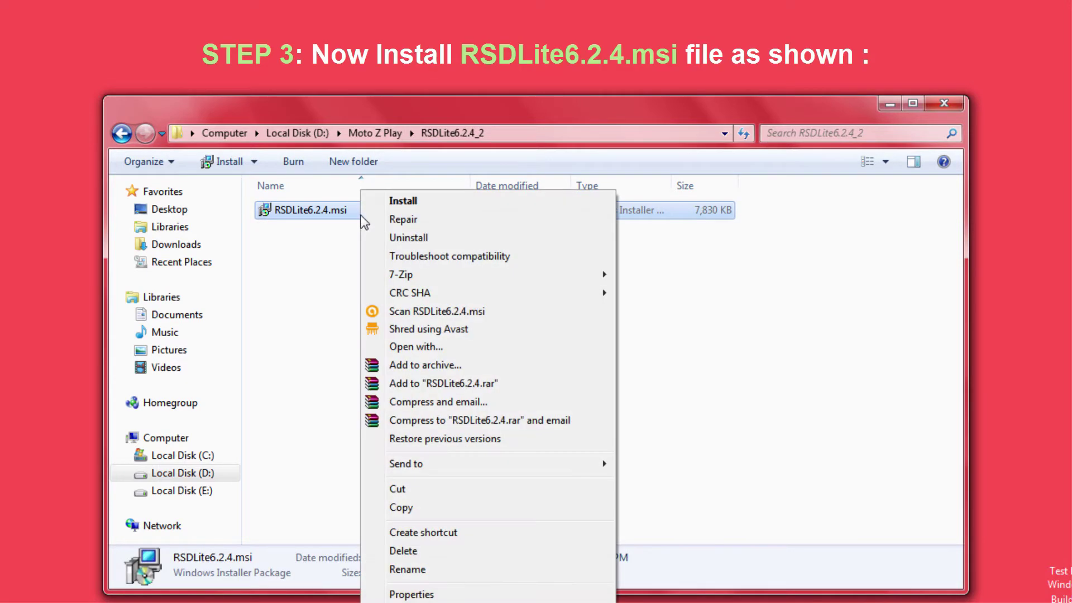
pyautogui.click(480, 202)
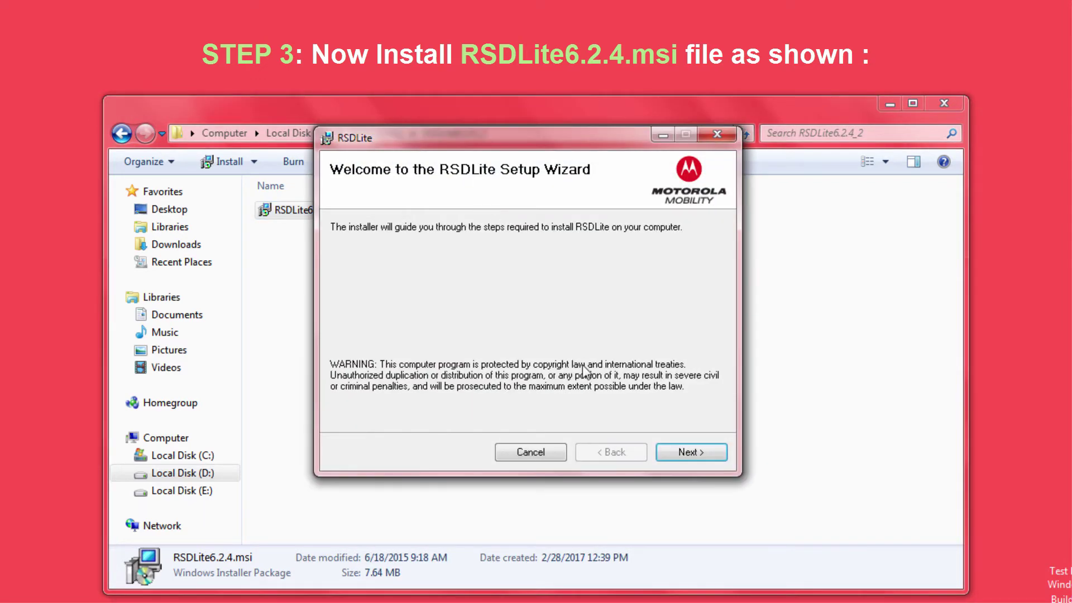
# Accept the license agreement, complete the RSDLite installation and close the setup wizard
pyautogui.click(709, 458)
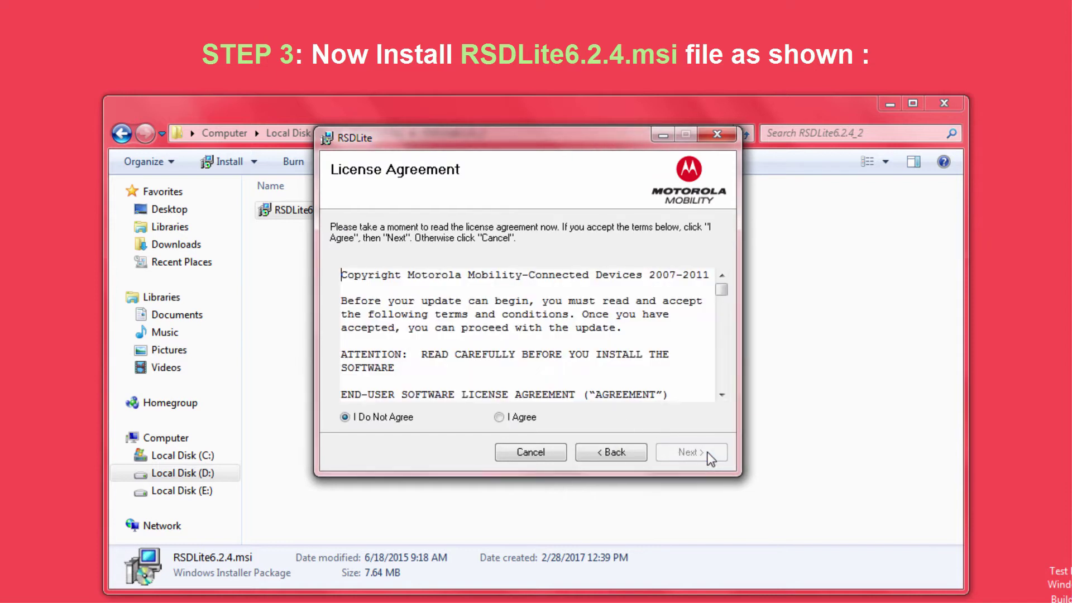
pyautogui.click(503, 418)
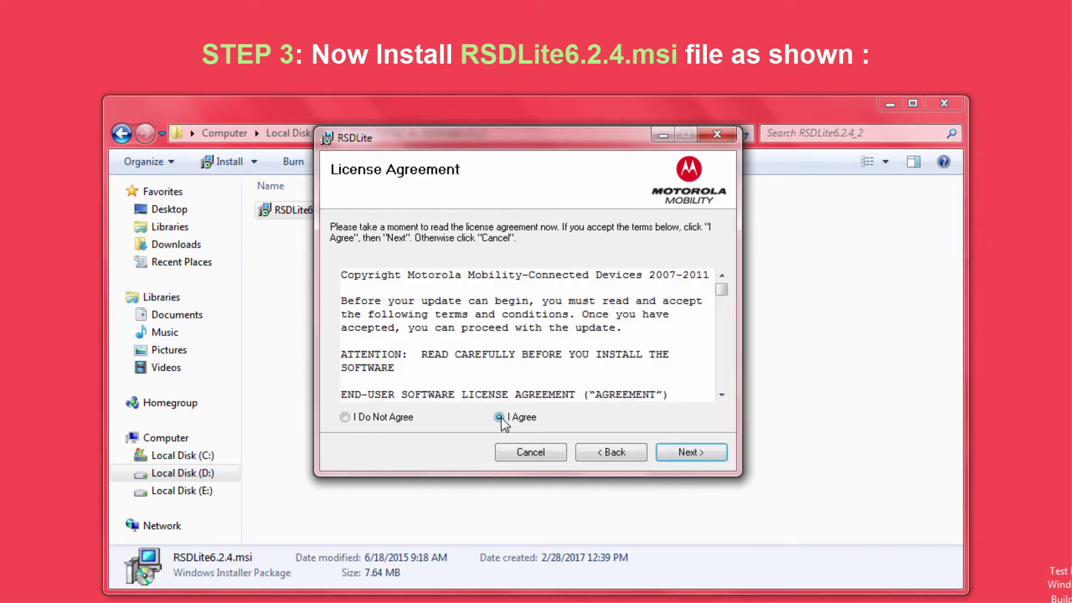
pyautogui.click(709, 451)
pyautogui.click(710, 451)
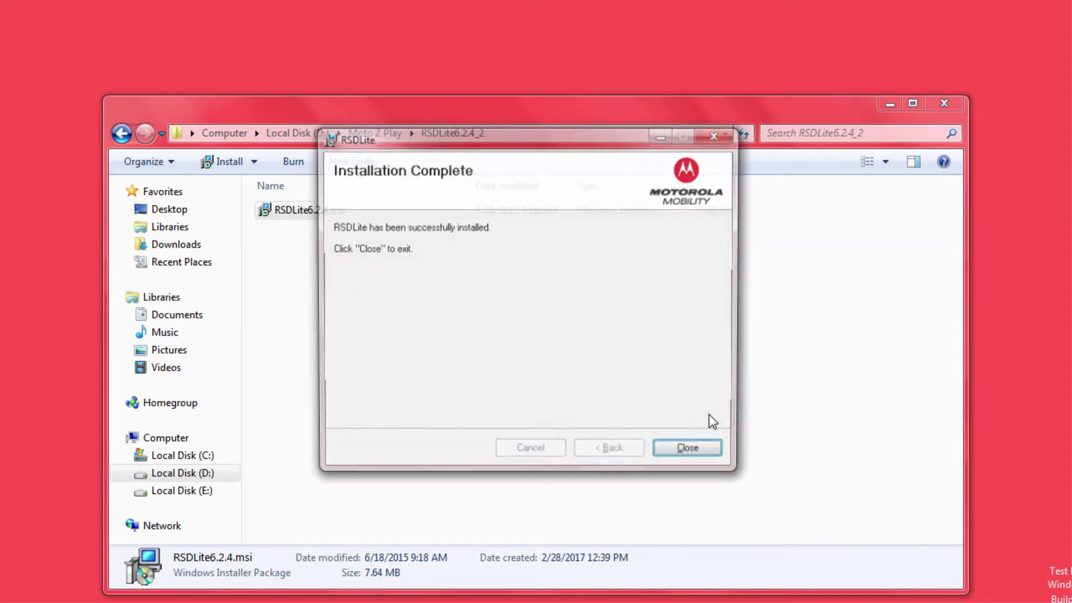
pyautogui.click(702, 457)
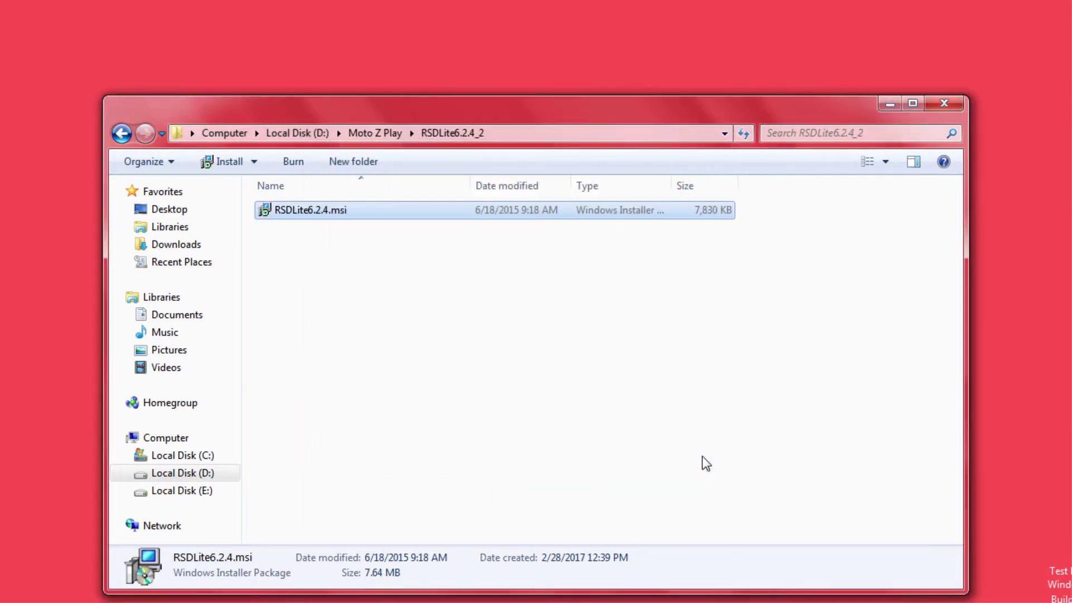
pyautogui.click(491, 370)
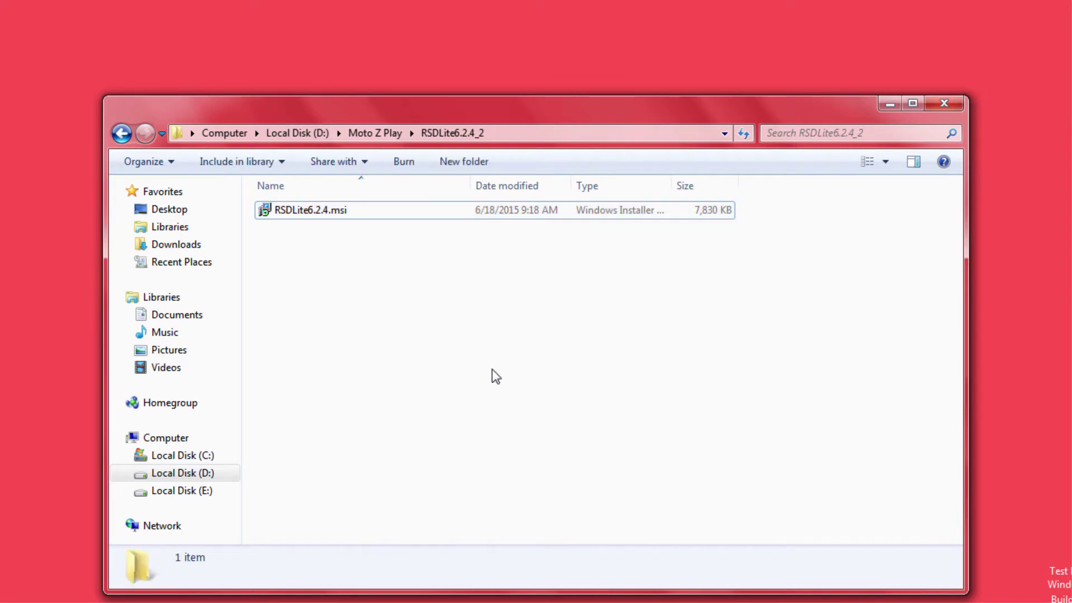
# Go to the Program Files (x86) folder on Local Disk (C:)
pyautogui.click(120, 137)
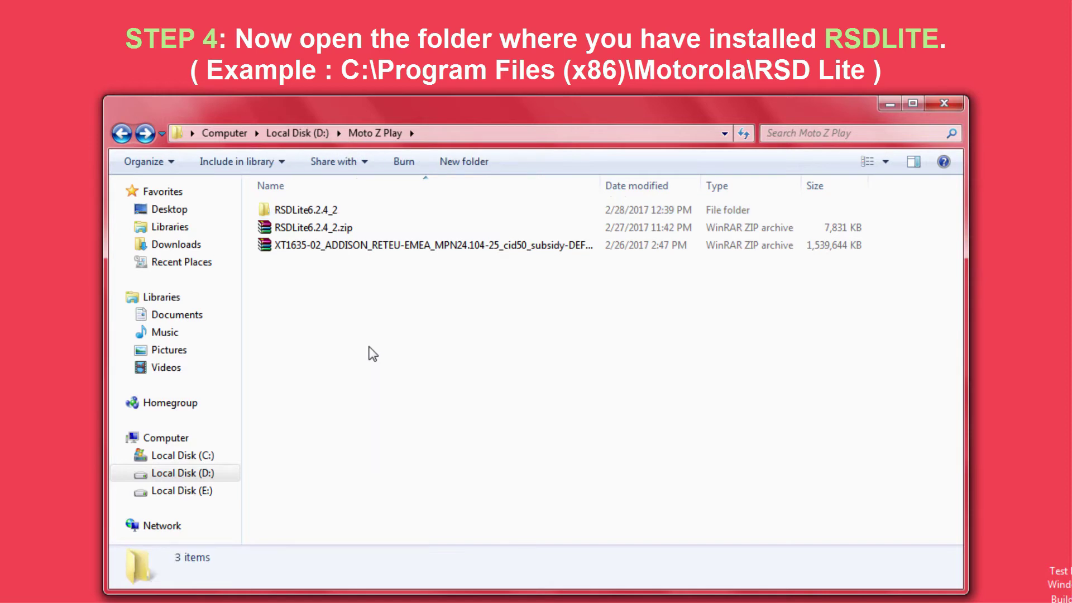
pyautogui.click(211, 461)
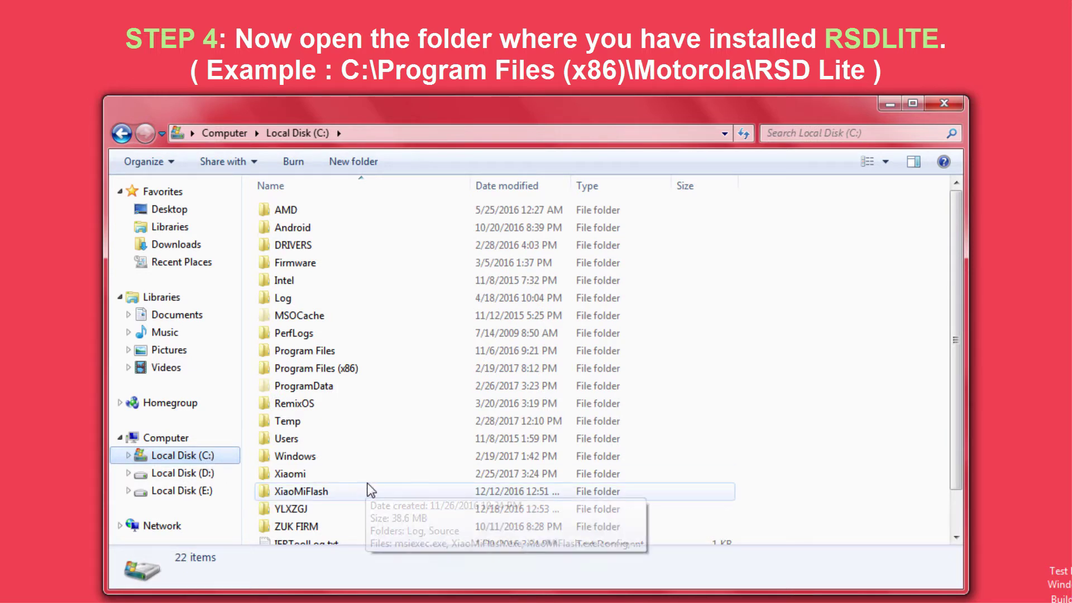
pyautogui.click(398, 371)
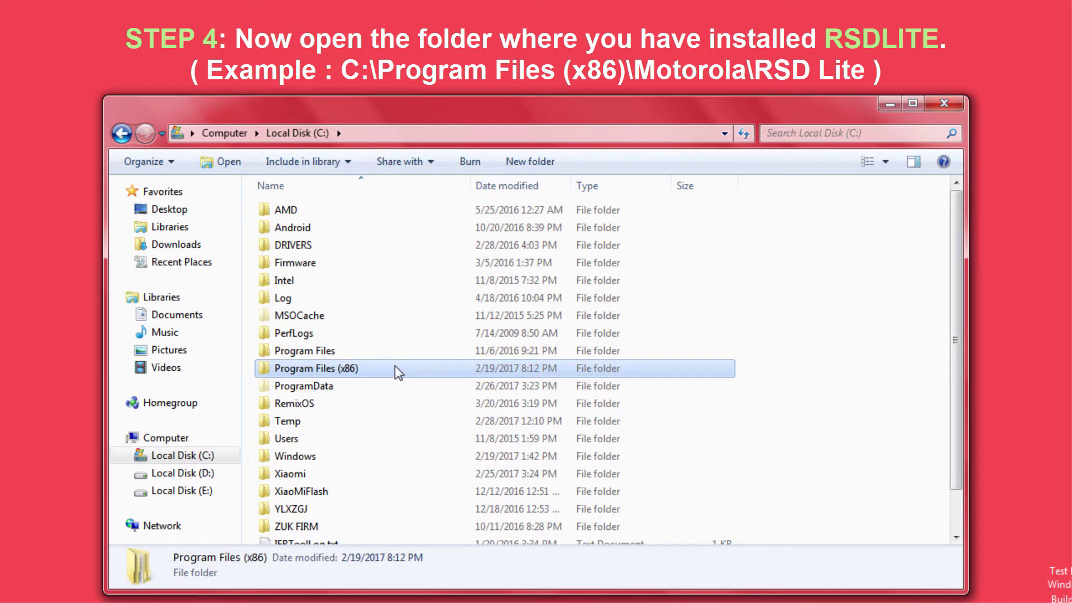
pyautogui.doubleClick(399, 372)
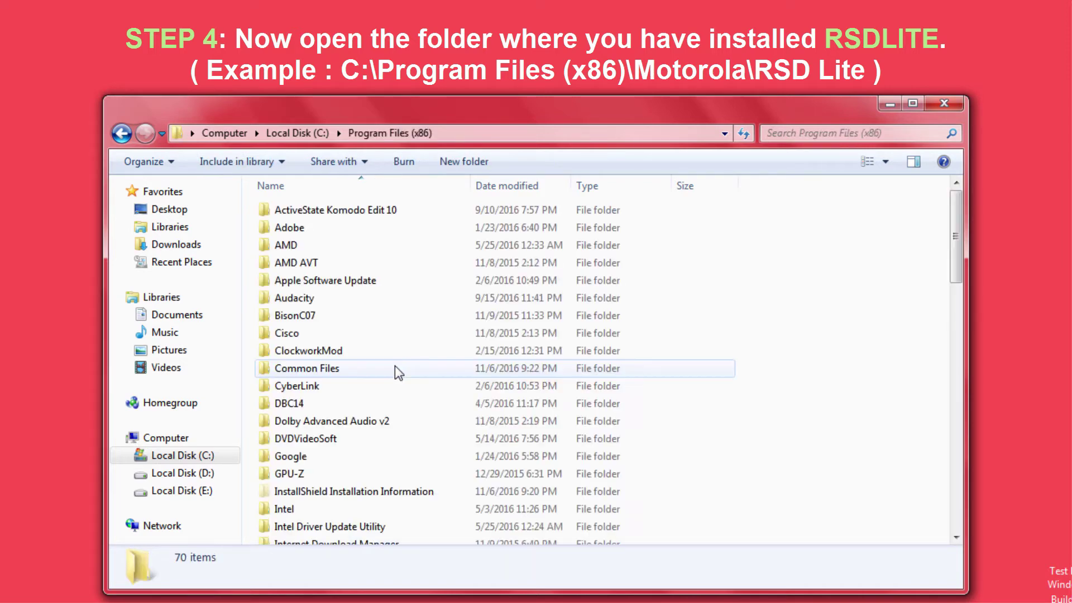
# Open the Motorola folder and its RSD Lite subfolder
pyautogui.click(390, 407)
pyautogui.press('Down')
pyautogui.press('Down')
pyautogui.press('Down')
pyautogui.press('Down')
pyautogui.press('Down')
pyautogui.press('Down')
pyautogui.press('Down')
pyautogui.press('Down')
pyautogui.press('Down')
pyautogui.press('Down')
pyautogui.press('Down')
pyautogui.press('Down')
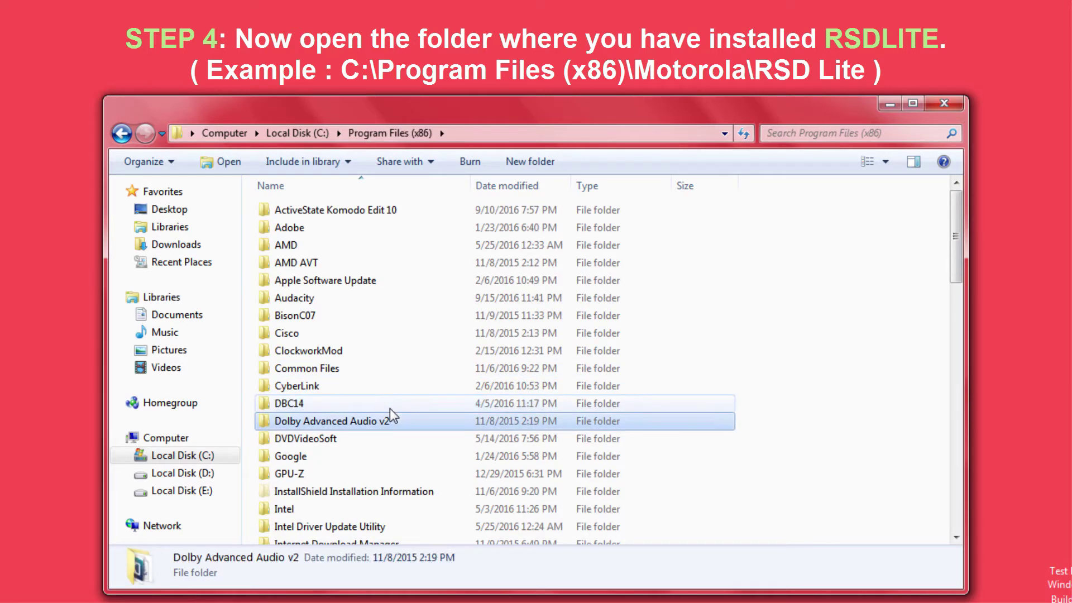
pyautogui.press('Down')
pyautogui.press('Down')
pyautogui.press('Down')
pyautogui.press('Down')
pyautogui.press('Down')
pyautogui.press('Down')
pyautogui.press('Down')
pyautogui.press('Down')
pyautogui.press('Down')
pyautogui.press('Down')
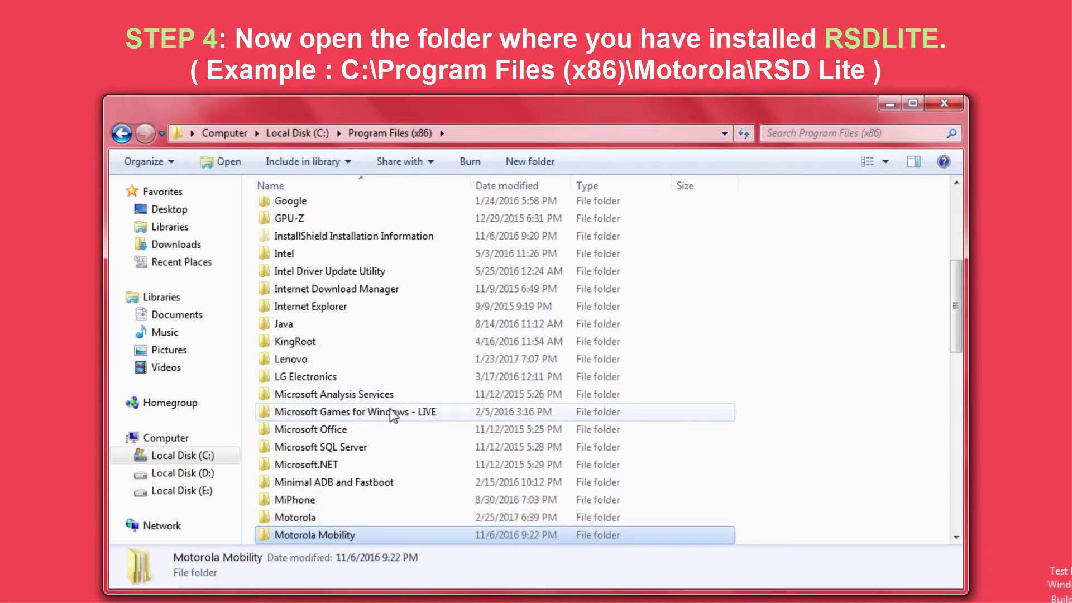
pyautogui.click(354, 523)
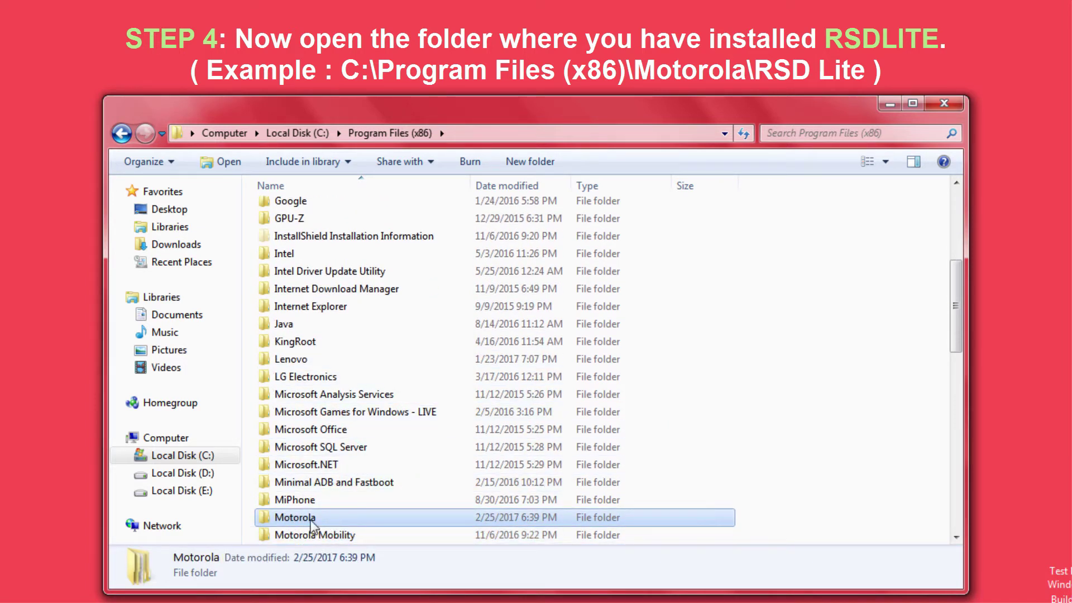
pyautogui.doubleClick(344, 518)
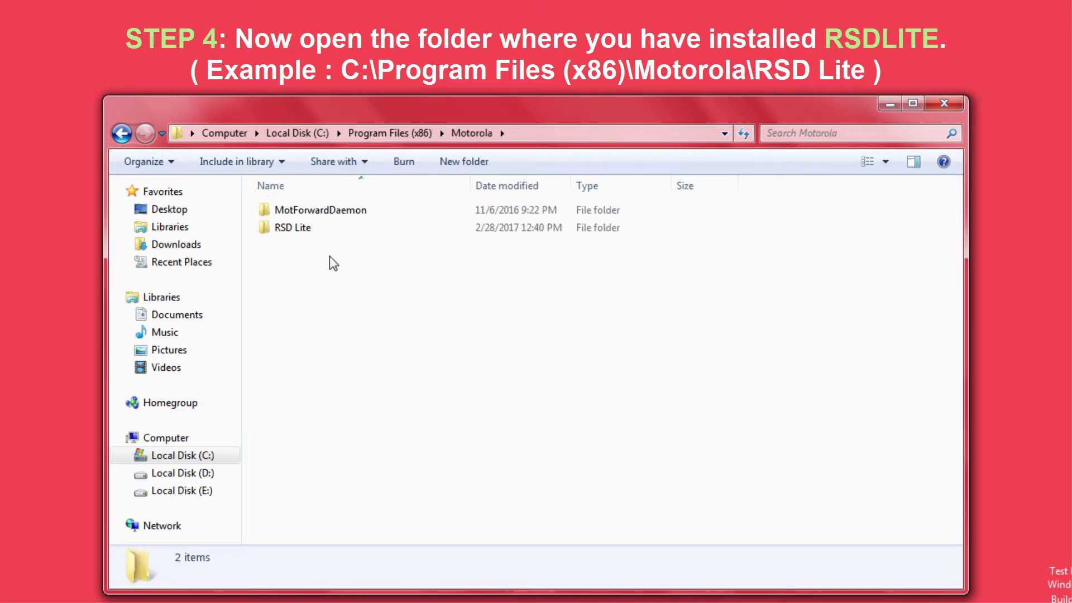
pyautogui.doubleClick(306, 228)
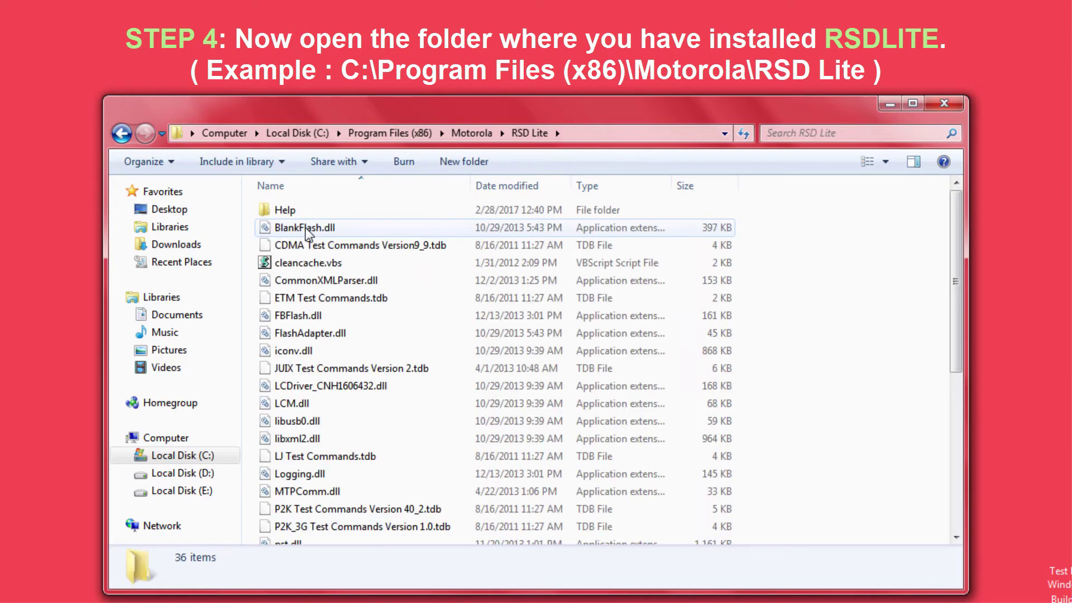
# Find SDL.exe in the RSD Lite folder and run it as administrator
pyautogui.click(316, 318)
pyautogui.press('Down')
pyautogui.press('Down')
pyautogui.press('Down')
pyautogui.press('Down')
pyautogui.press('Down')
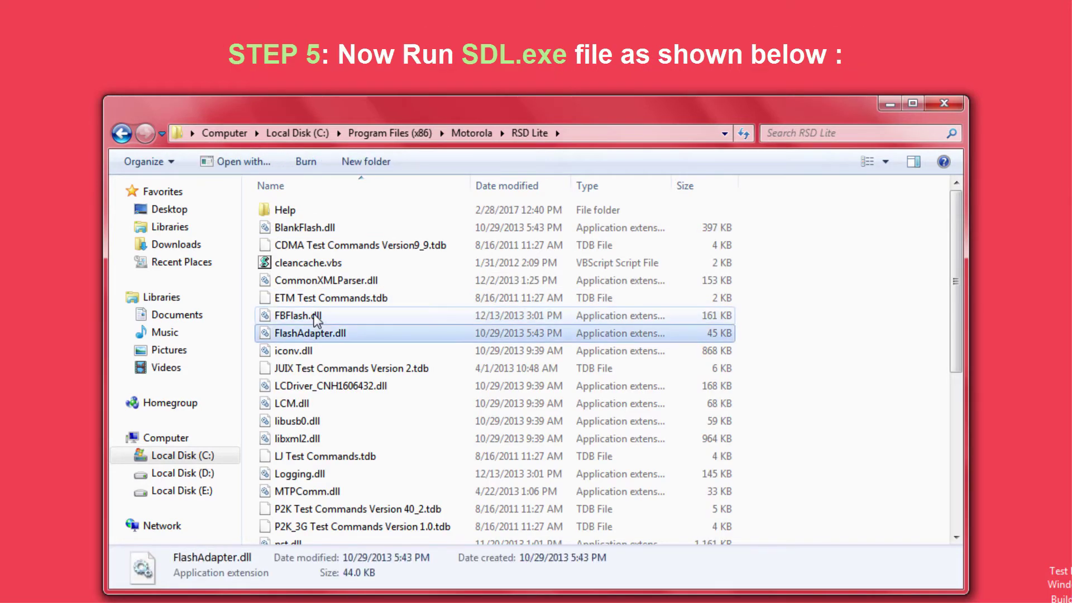
pyautogui.press('Down')
pyautogui.press('Down')
pyautogui.press('Down')
pyautogui.press('Down')
pyautogui.press('Down')
pyautogui.press('Down')
pyautogui.press('Down')
pyautogui.press('Down')
pyautogui.press('Down')
pyautogui.press('Down')
pyautogui.press('Down')
pyautogui.press('Down')
pyautogui.press('Down')
pyautogui.press('Down')
pyautogui.press('Down')
pyautogui.press('Down')
pyautogui.press('Down')
pyautogui.press('Down')
pyautogui.press('Down')
pyautogui.press('Down')
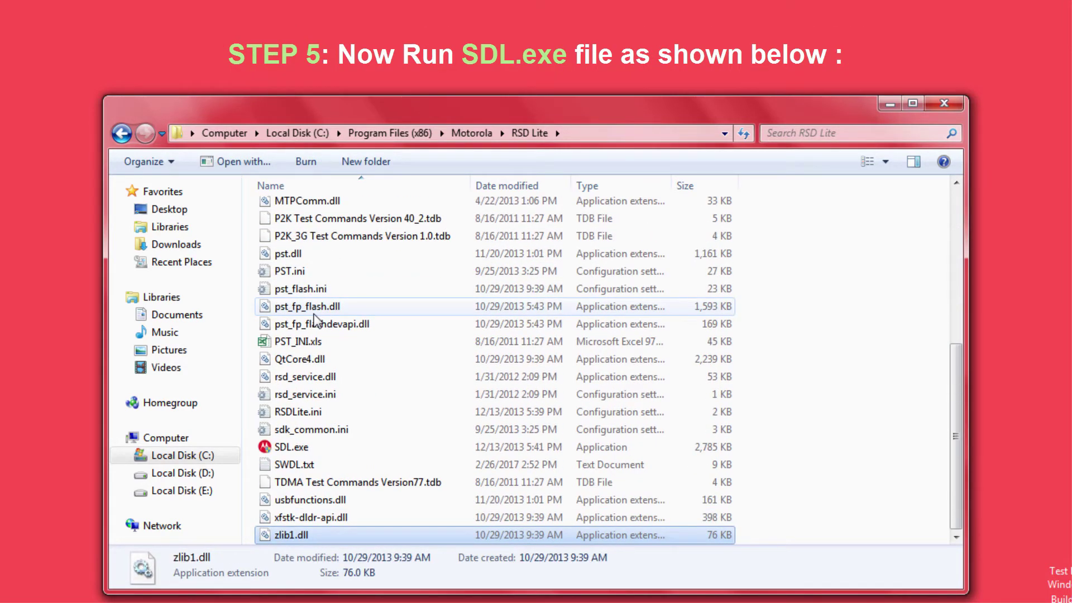
pyautogui.press('Up')
pyautogui.press('Up')
pyautogui.press('Up')
pyautogui.press('Up')
pyautogui.press('Up')
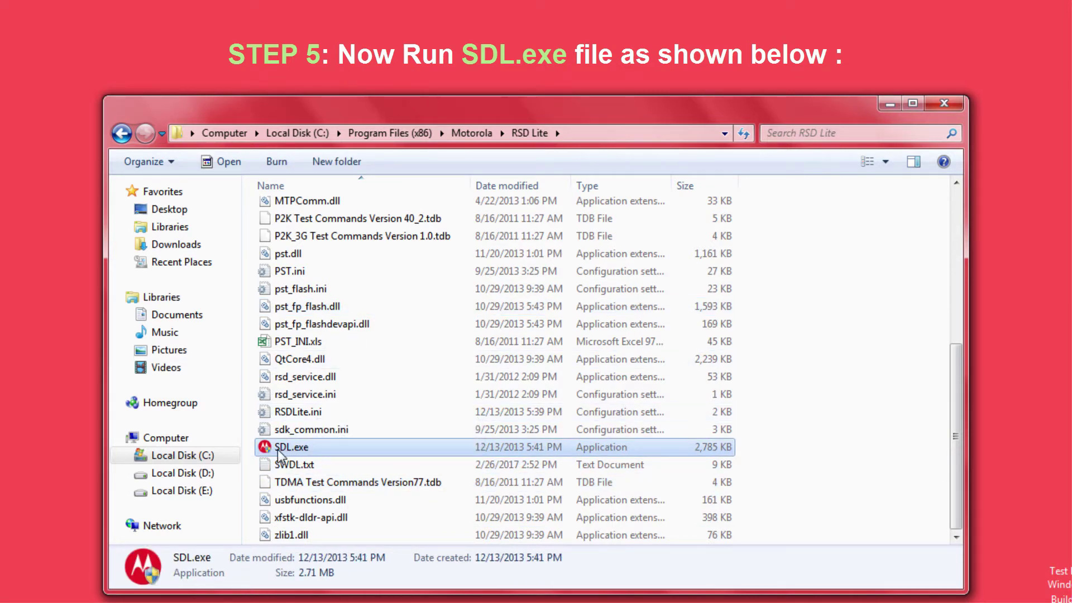
pyautogui.rightClick(334, 454)
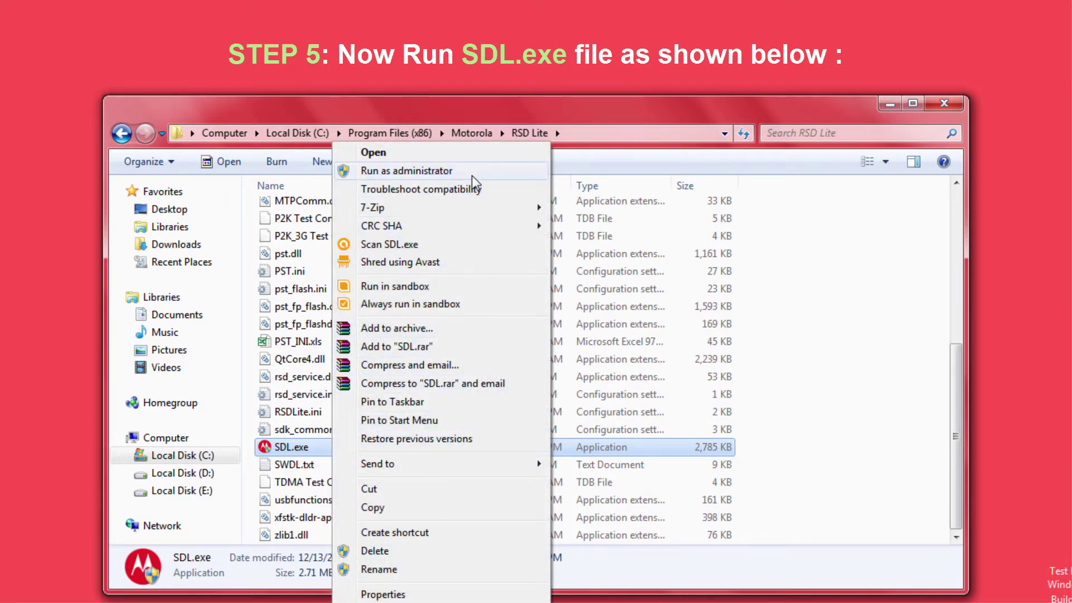
pyautogui.click(523, 172)
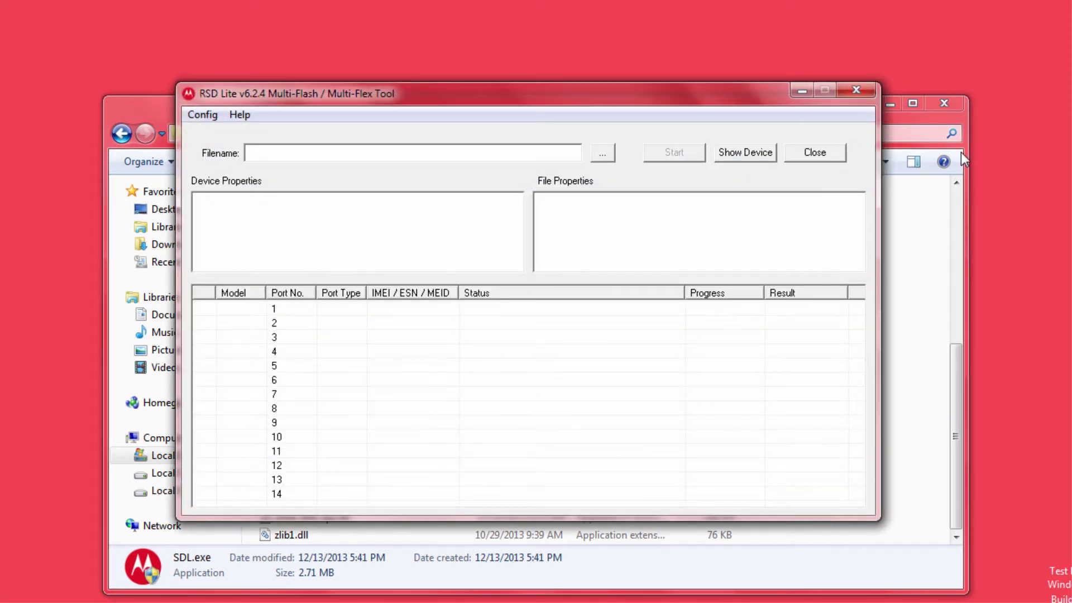
# Minimise the file explorer window and move the RSD Lite window lower on the desktop
pyautogui.click(930, 197)
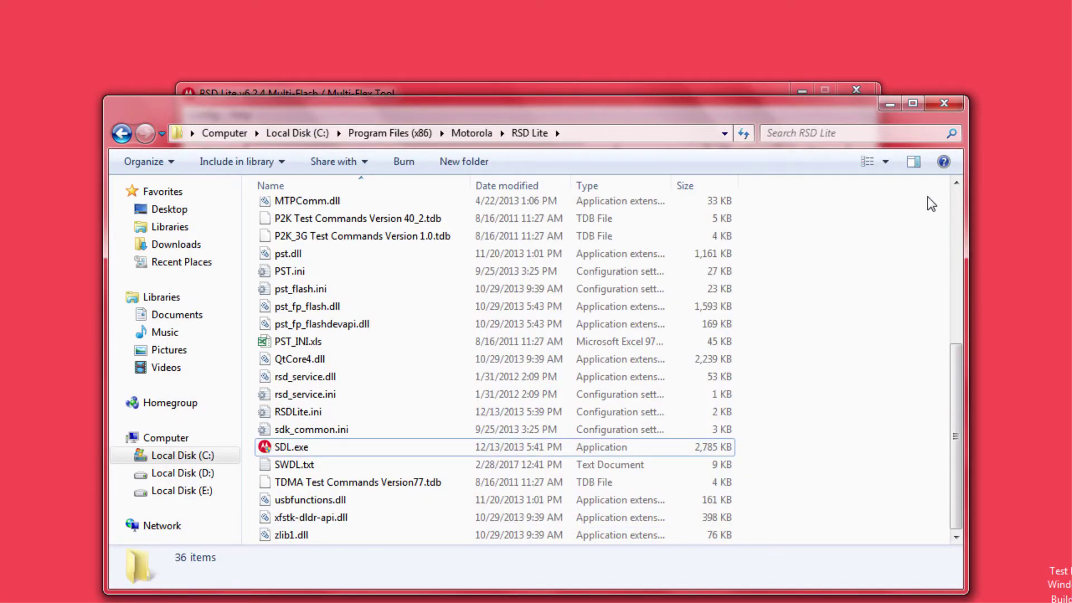
pyautogui.click(889, 105)
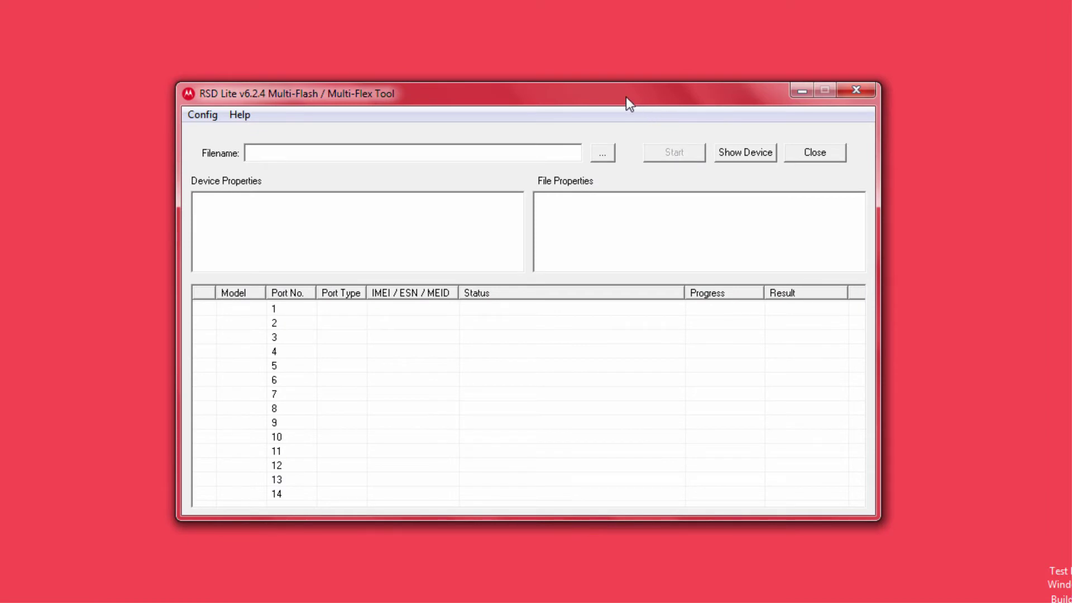
pyautogui.moveTo(625, 97); pyautogui.dragTo(633, 170)
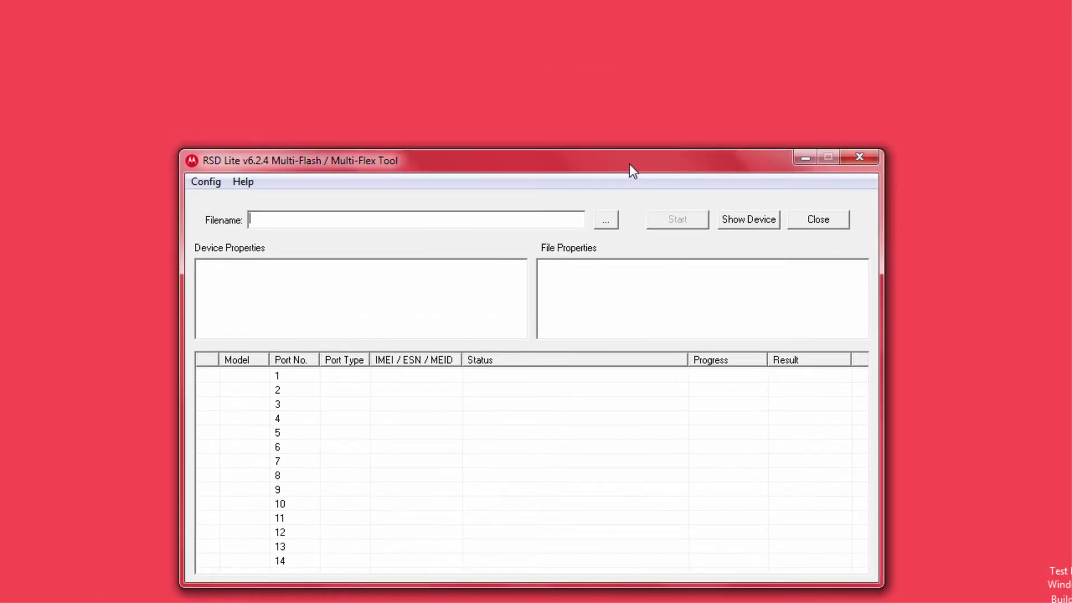
# Browse for the firmware file and open the Moto Z Play folder on Local Disk (D:)
pyautogui.click(605, 222)
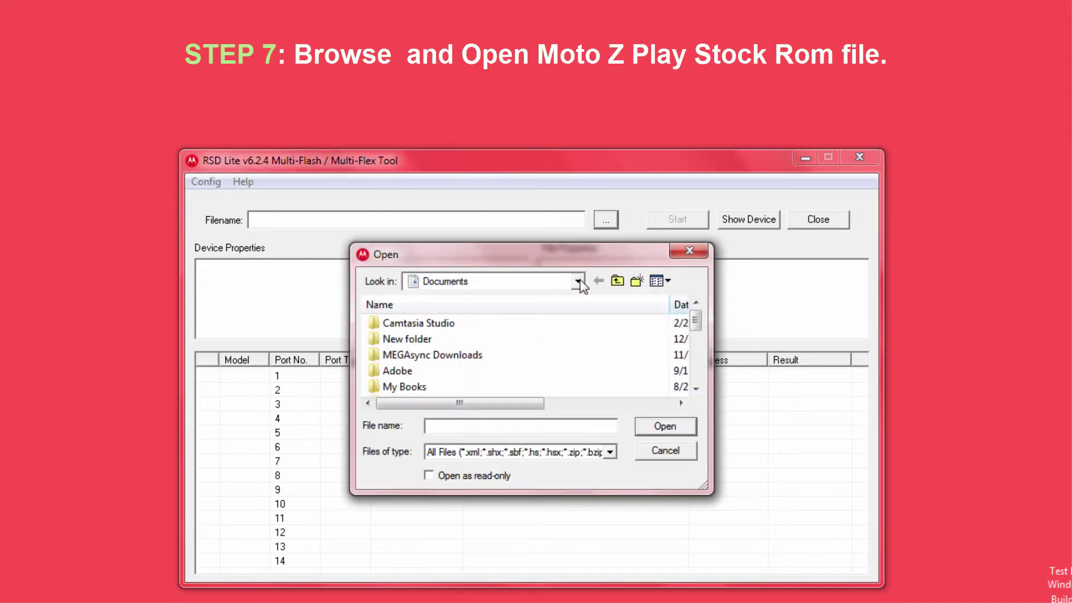
pyautogui.click(578, 282)
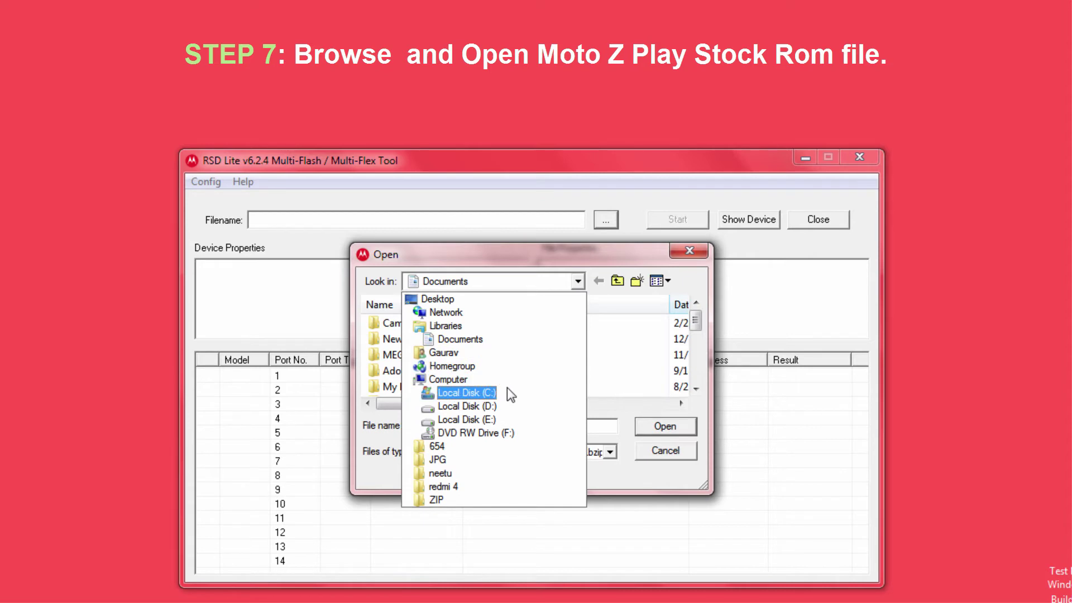
pyautogui.click(466, 407)
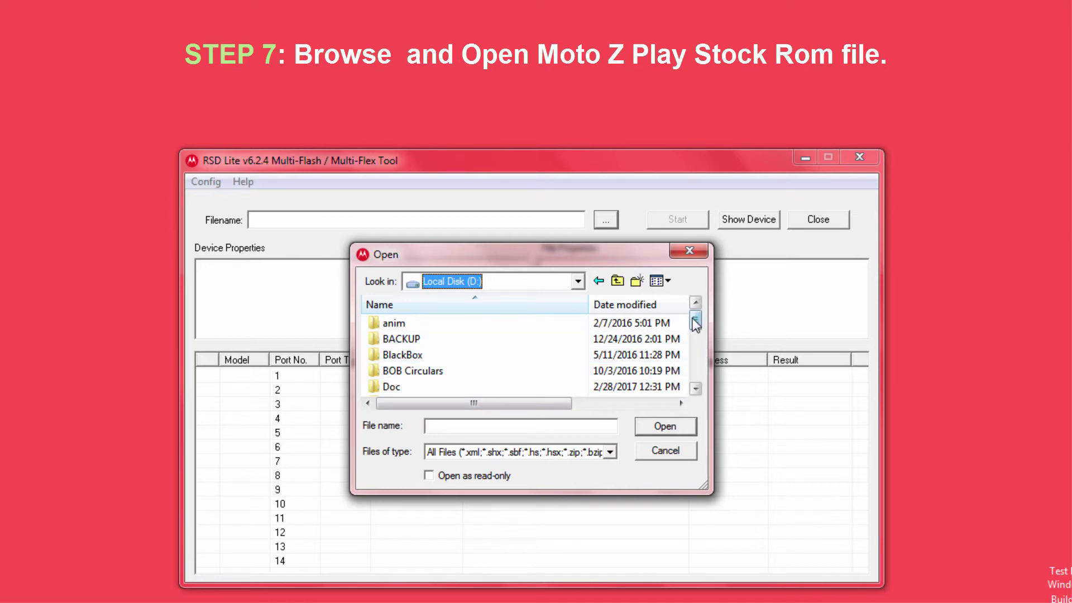
pyautogui.moveTo(695, 322); pyautogui.dragTo(698, 347)
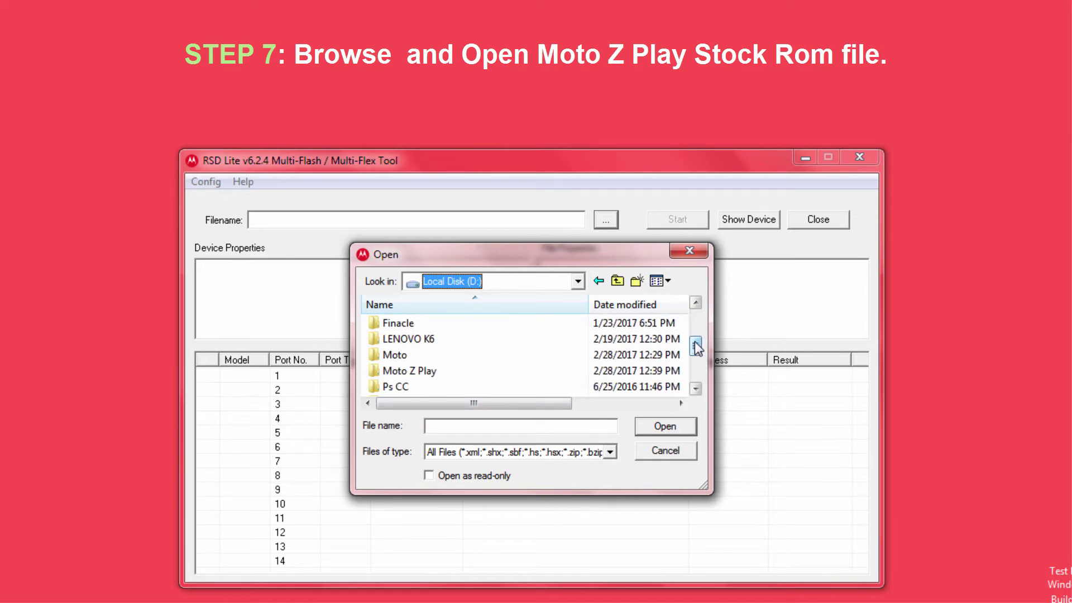
pyautogui.click(468, 370)
pyautogui.doubleClick(468, 369)
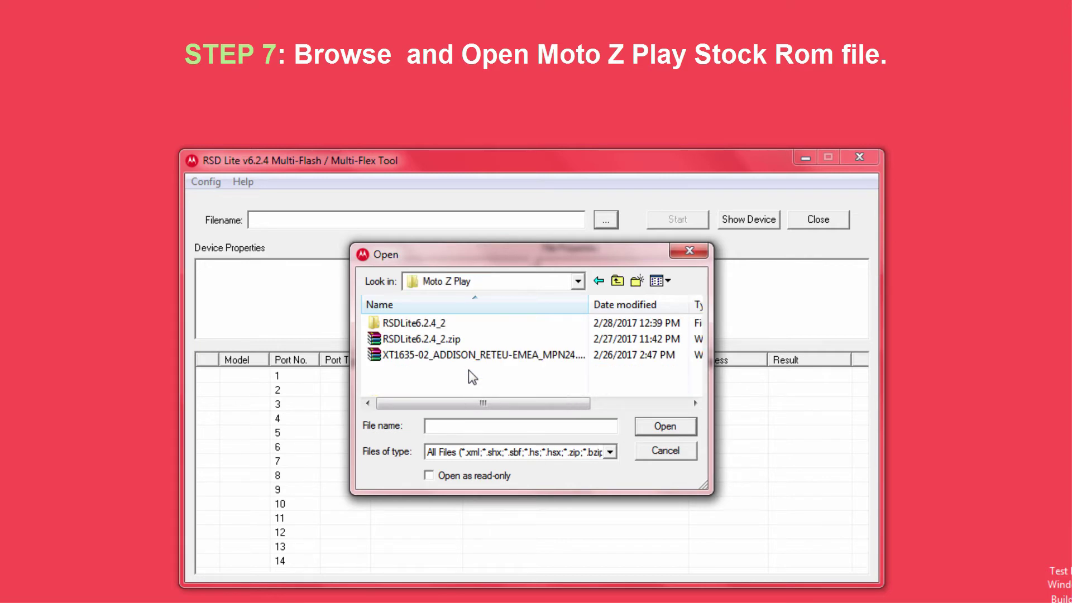
# Load the XT1635-02_ADDISON_RETEU-EMEA_MPN24.104-25 stock ROM archive and decompress it without flashing
pyautogui.click(473, 357)
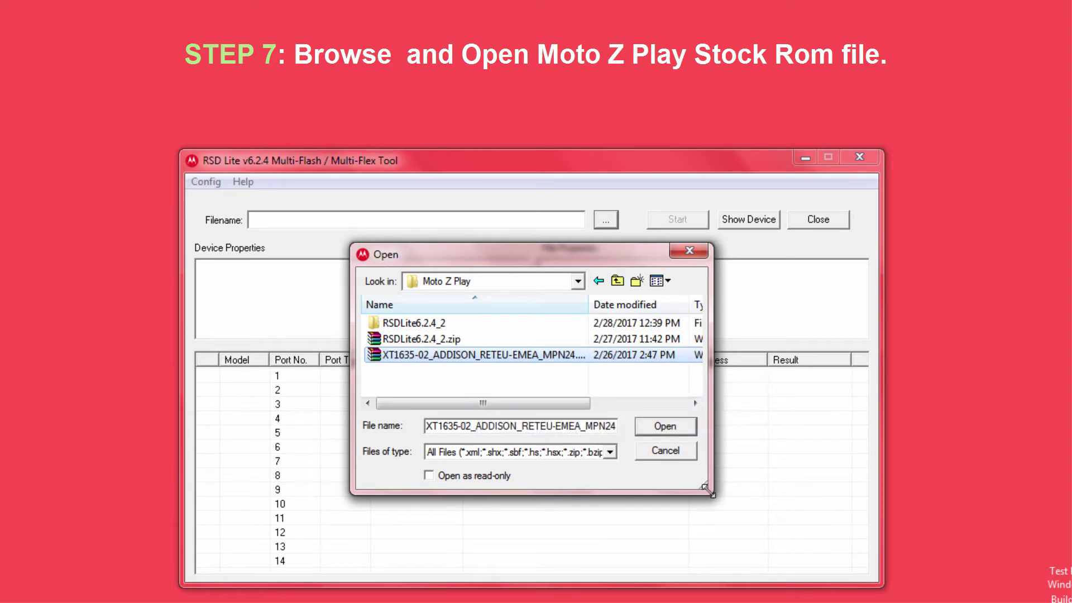
pyautogui.moveTo(707, 489); pyautogui.dragTo(873, 510)
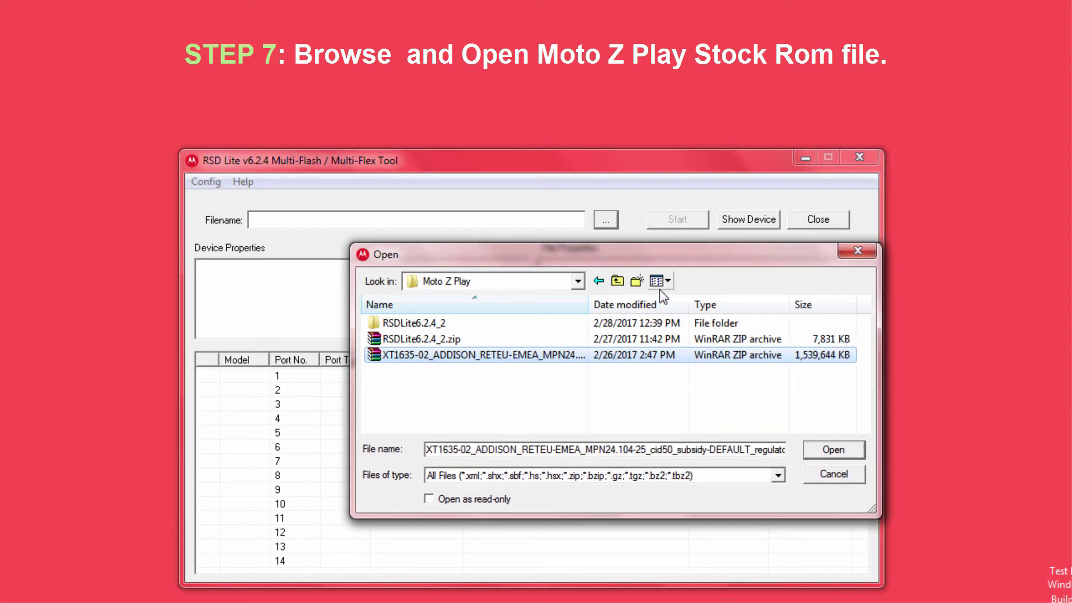
pyautogui.moveTo(656, 253); pyautogui.dragTo(558, 261)
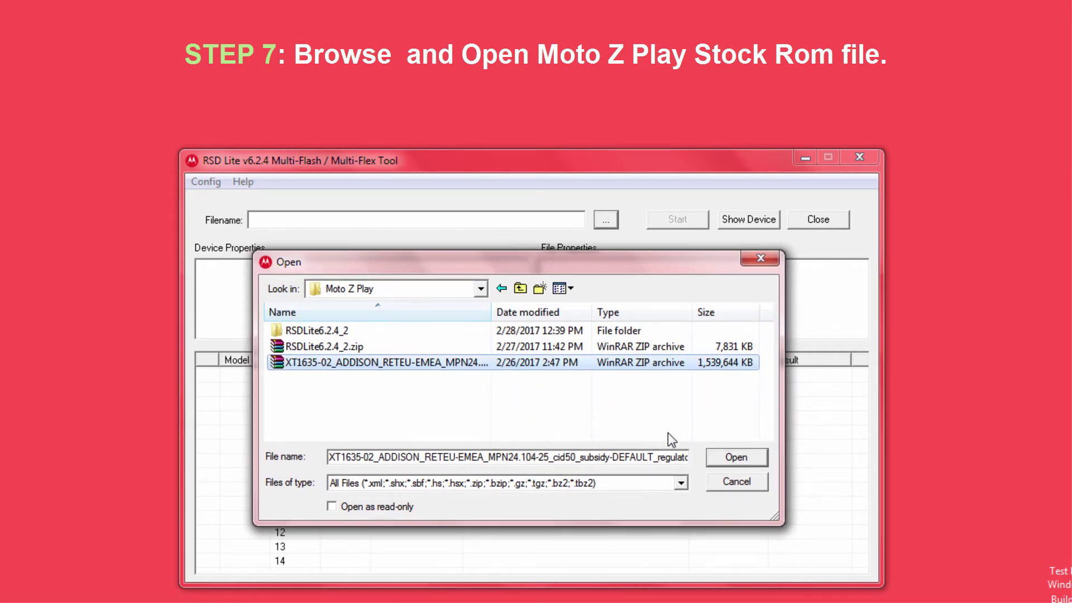
pyautogui.click(746, 454)
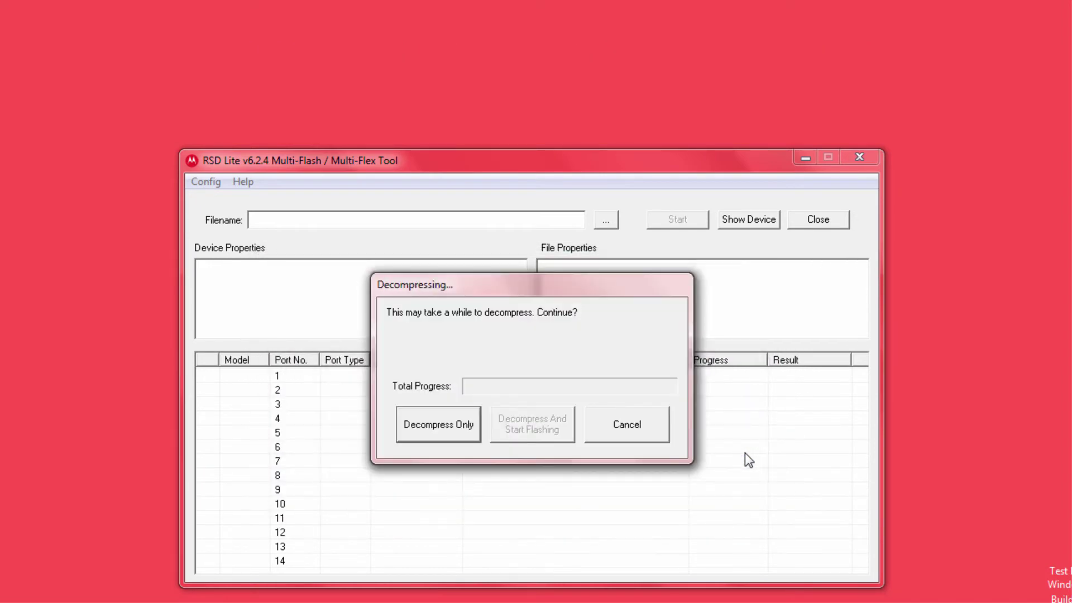
pyautogui.click(441, 444)
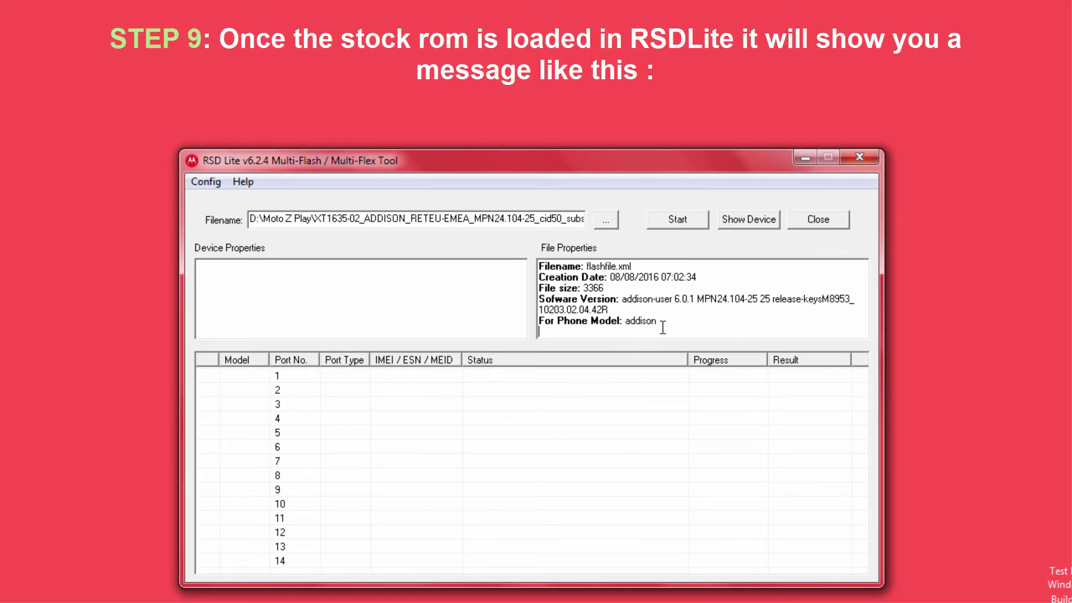
# Check the loaded ROM's file properties and start flashing the connected Fastboot device on port 1
pyautogui.moveTo(663, 328); pyautogui.dragTo(540, 267)
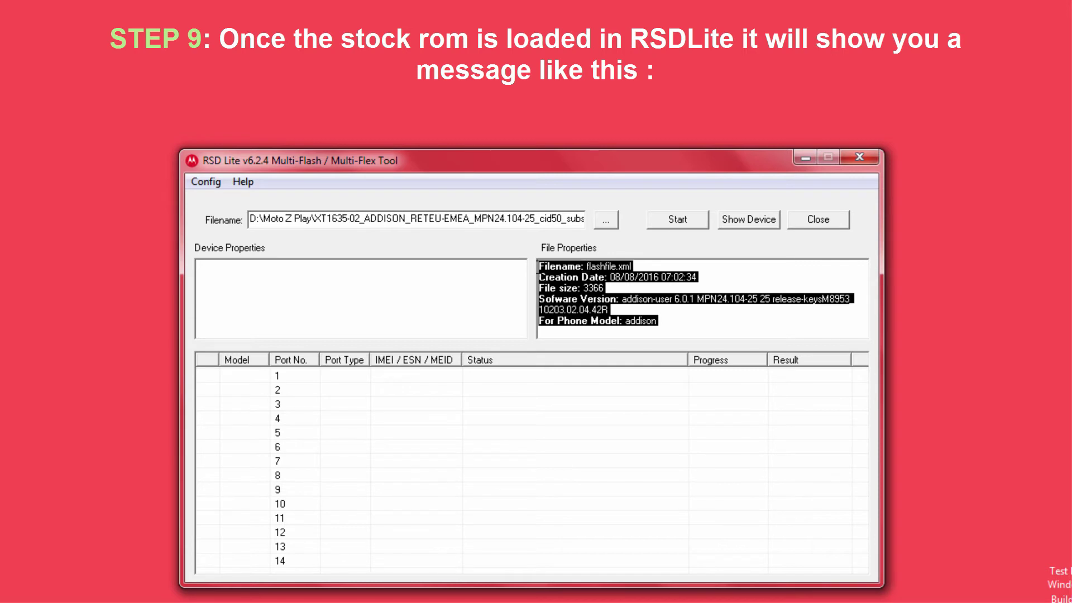
pyautogui.click(647, 307)
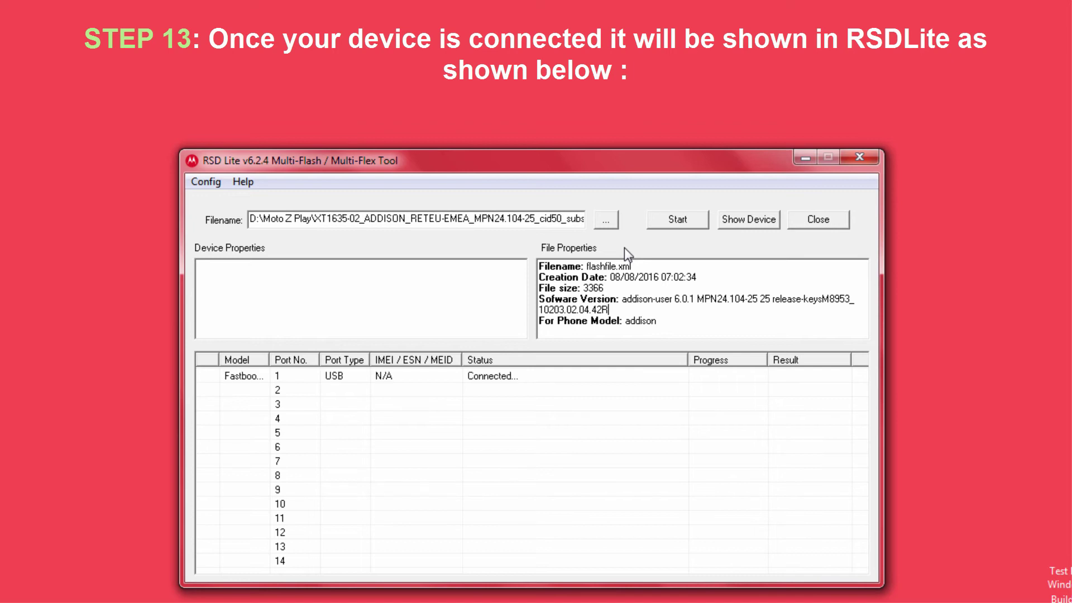
pyautogui.click(491, 376)
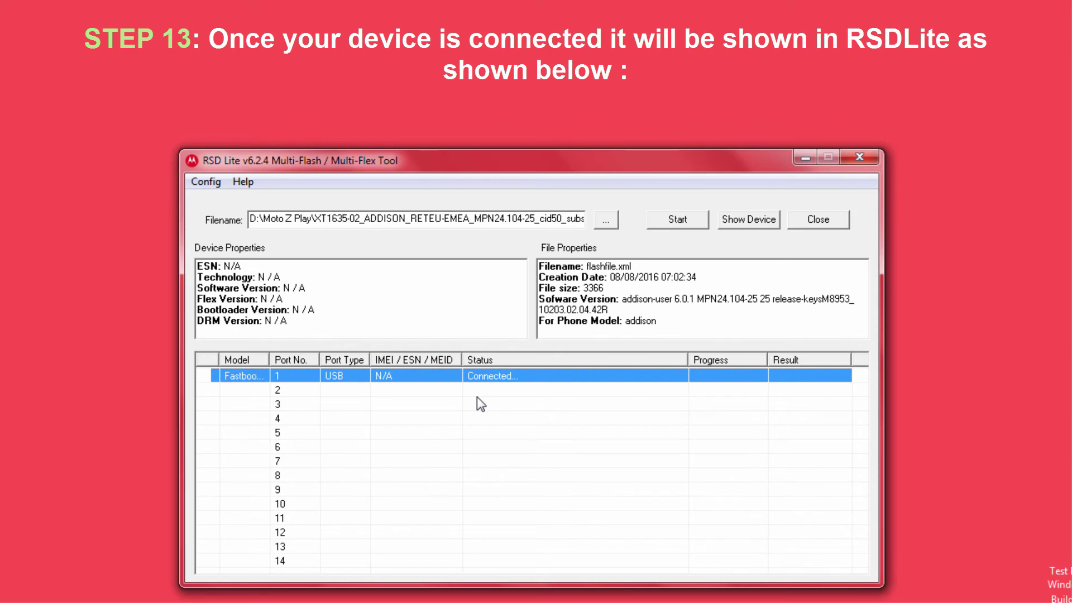
pyautogui.click(695, 222)
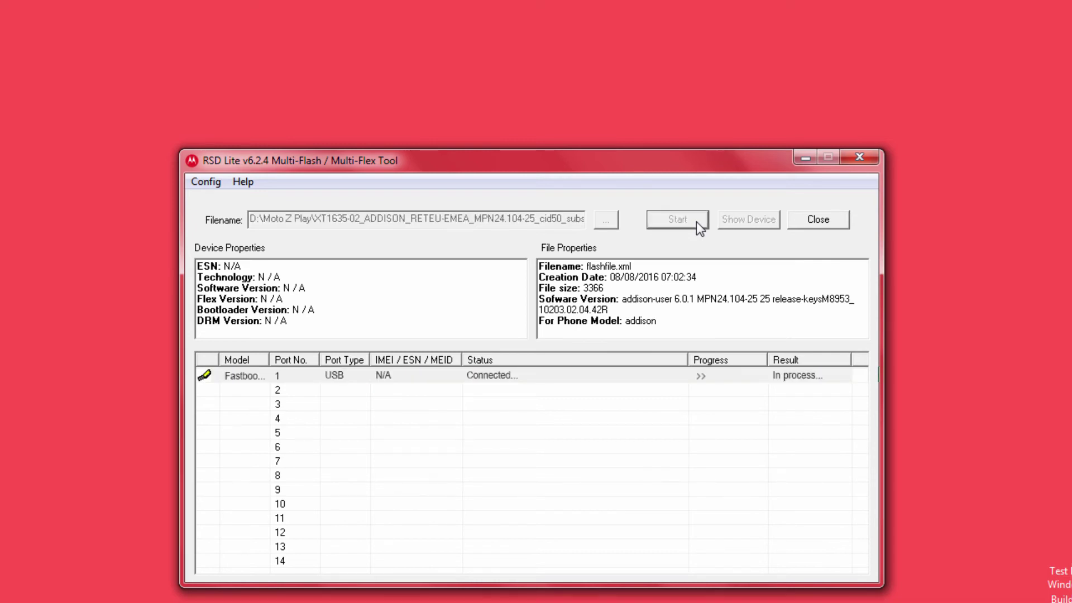